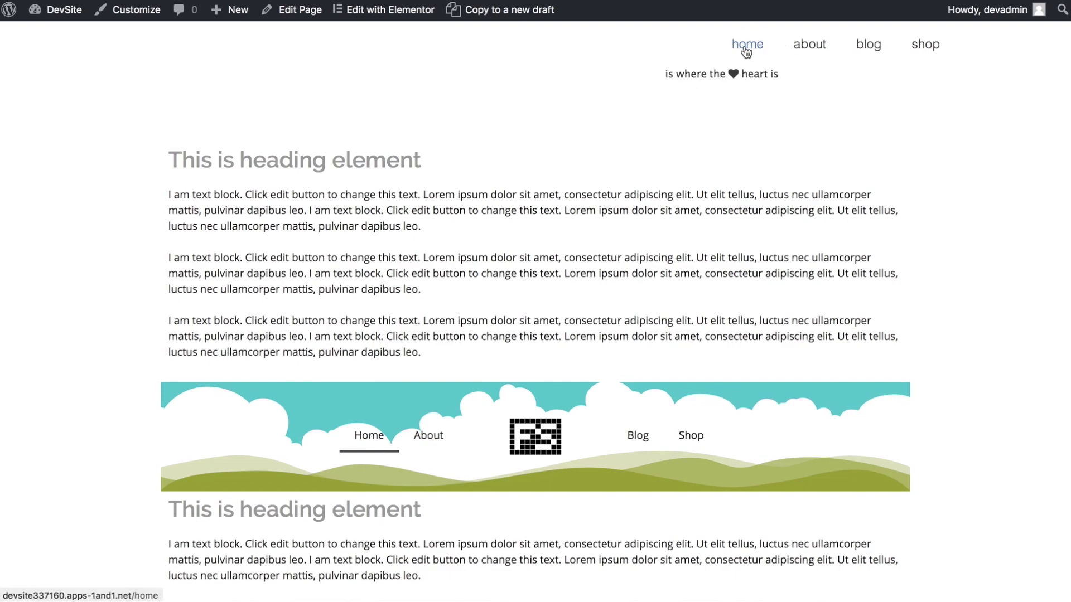
# Preview the GeneratePress navigation items in the site's header.
pyautogui.moveTo(803, 50)
pyautogui.moveTo(867, 50)
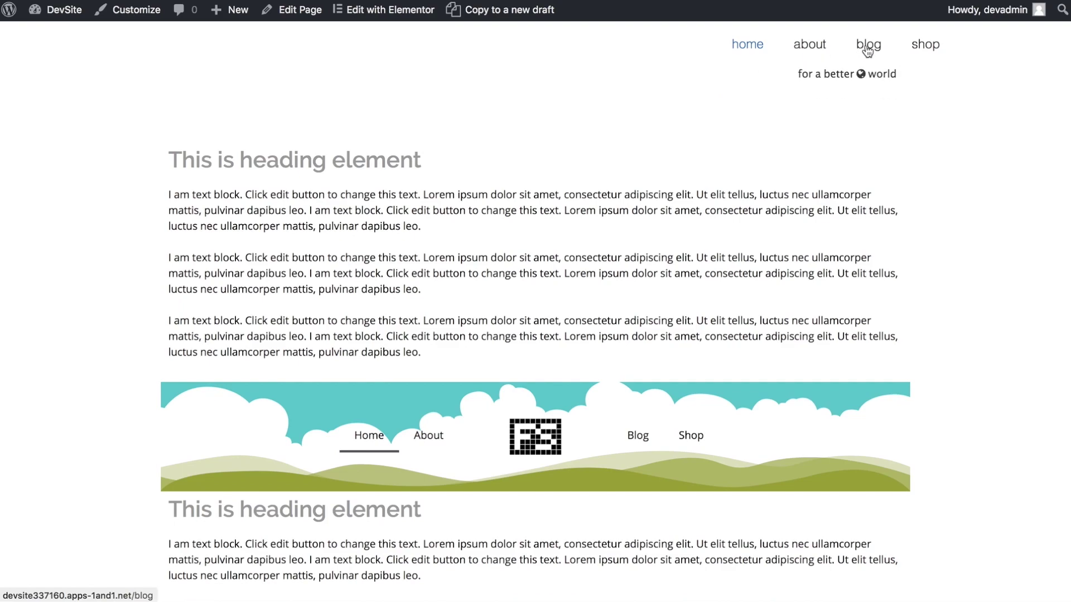
pyautogui.moveTo(937, 51)
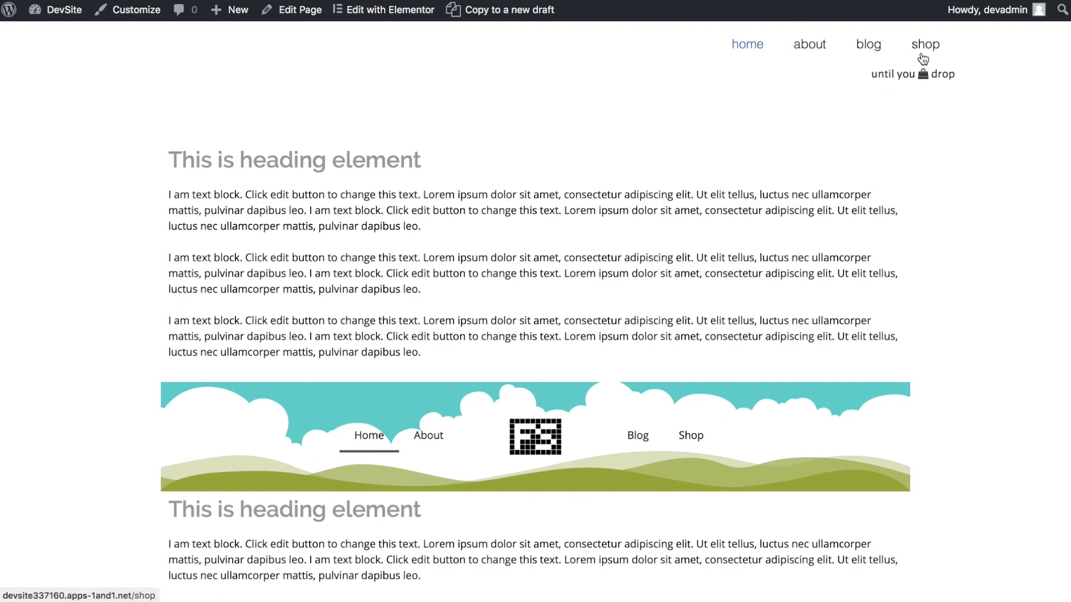
pyautogui.moveTo(747, 48)
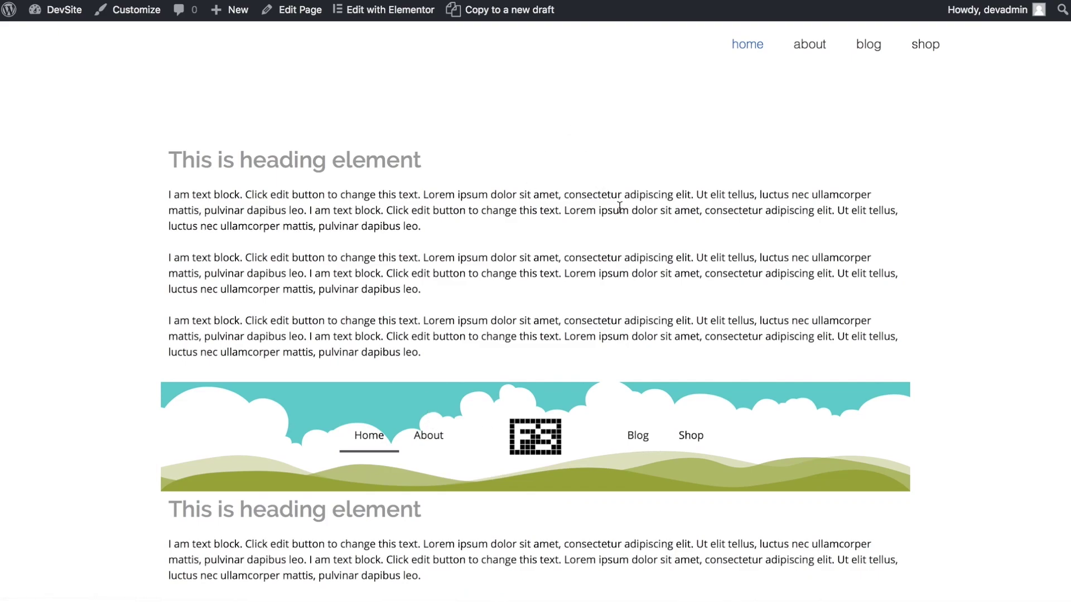
# Scroll the home page up and down to confirm the cloud banner header stays pinned.
pyautogui.scroll(-5, 633, 217)
pyautogui.scroll(-5, 634, 220)
pyautogui.scroll(10, 634, 221)
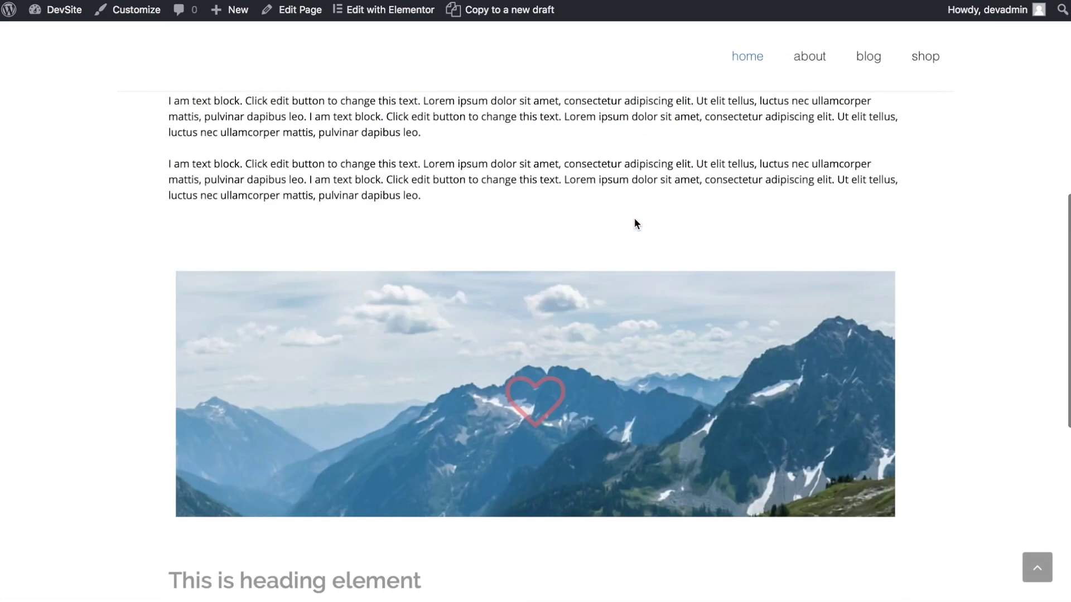
pyautogui.scroll(-8, 634, 219)
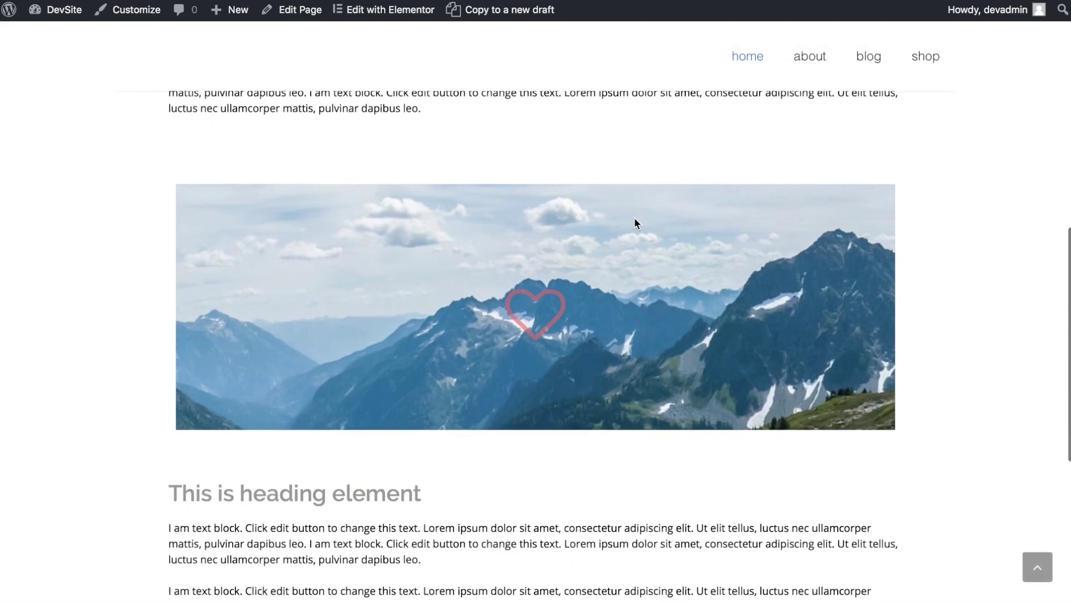
pyautogui.scroll(8, 634, 218)
pyautogui.scroll(2, 634, 212)
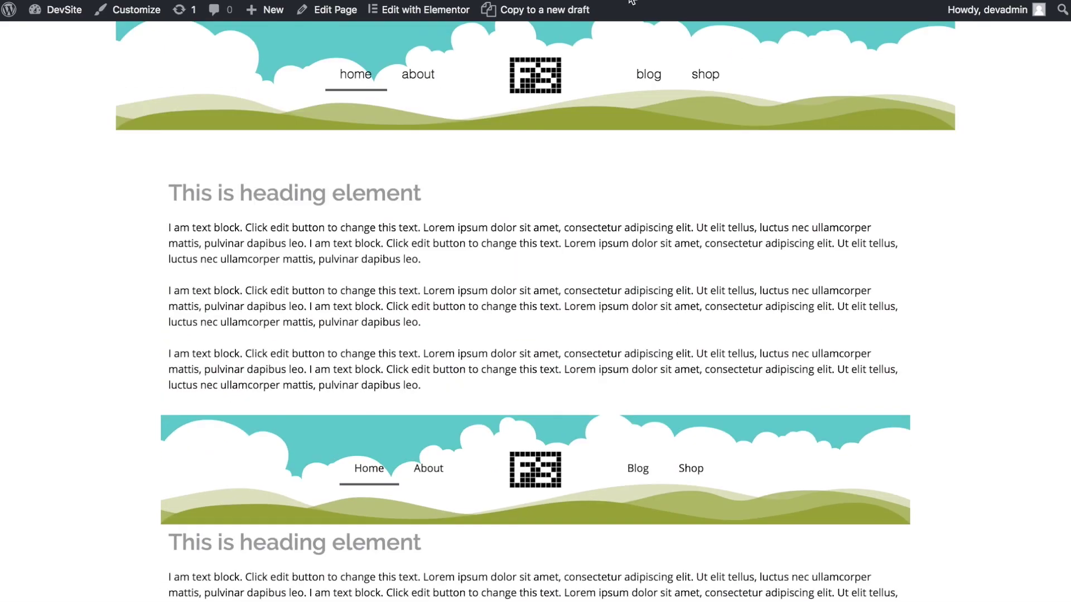
pyautogui.scroll(-8, 610, 223)
pyautogui.scroll(-6, 611, 226)
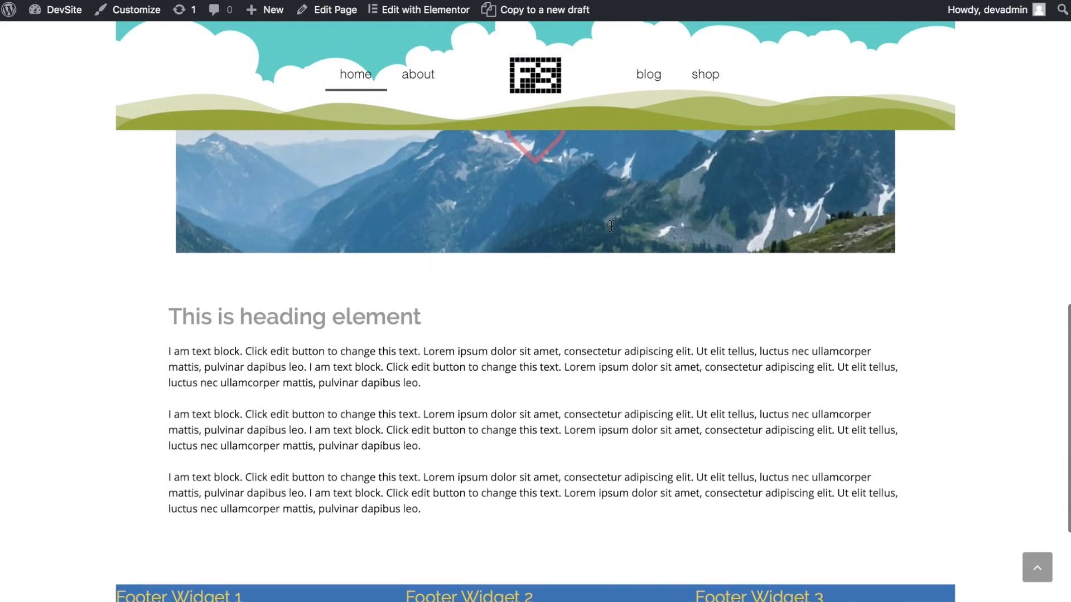
pyautogui.scroll(15, 612, 226)
pyautogui.scroll(-8, 611, 226)
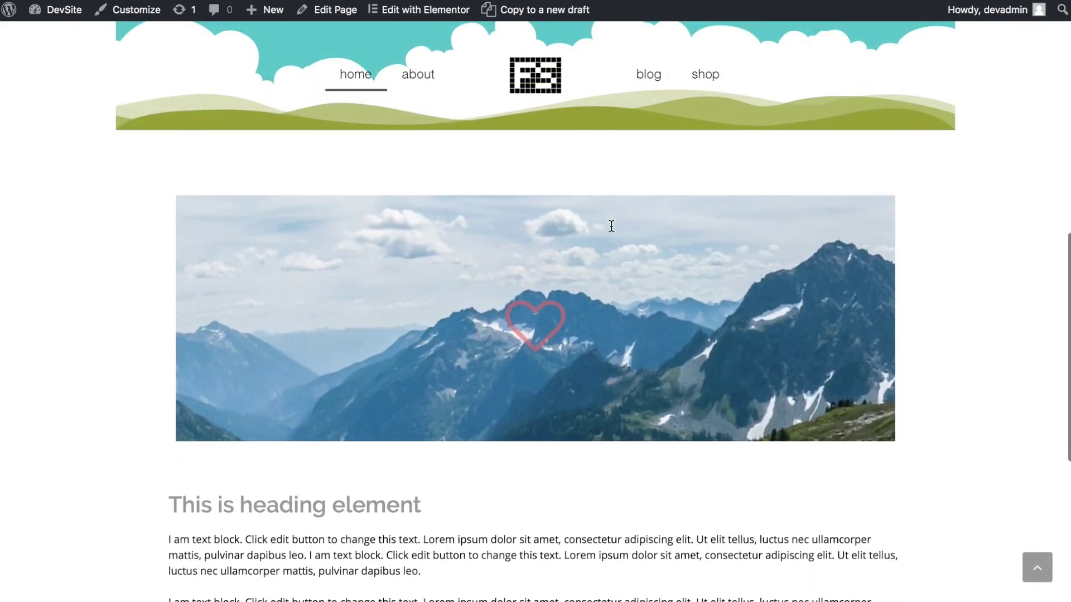
pyautogui.scroll(8, 610, 227)
# Review the menus under Appearance > Menus, leaving Blank selected, then go to Installed Plugins.
pyautogui.click(36, 6)
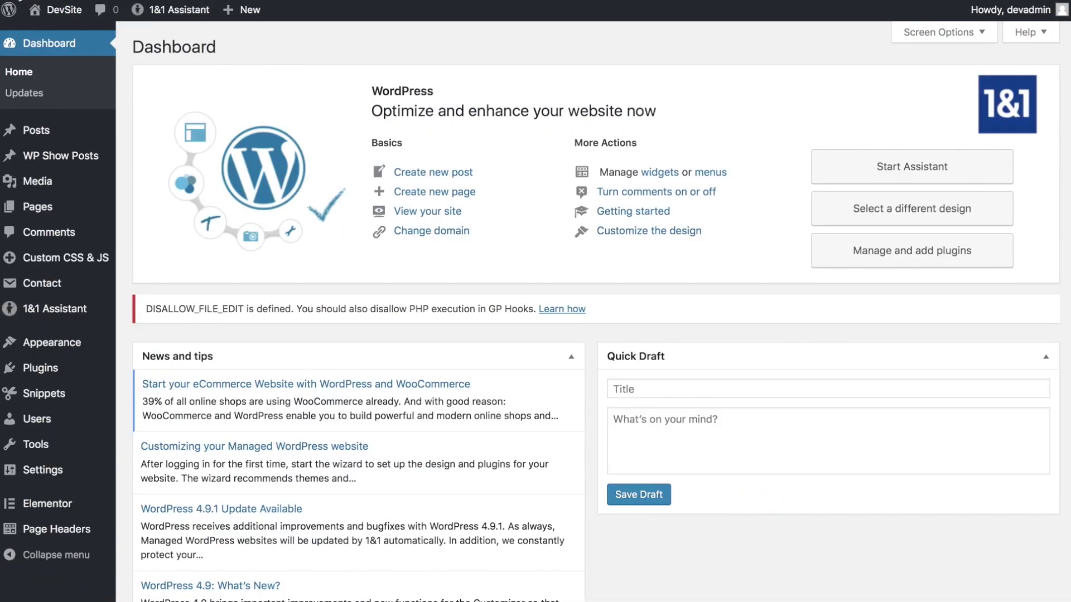
pyautogui.moveTo(50, 342)
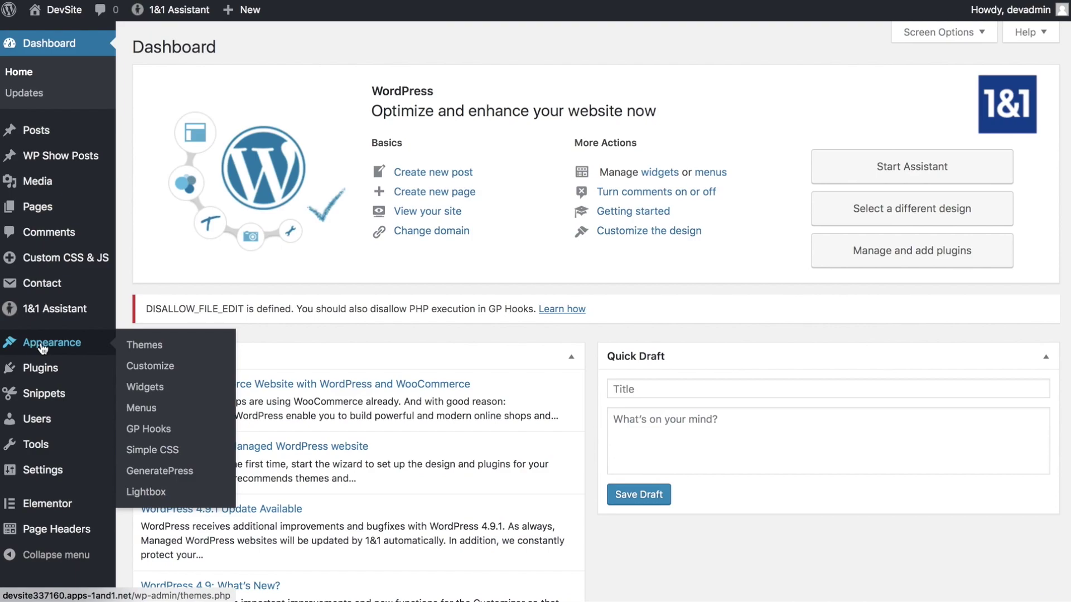
pyautogui.click(149, 408)
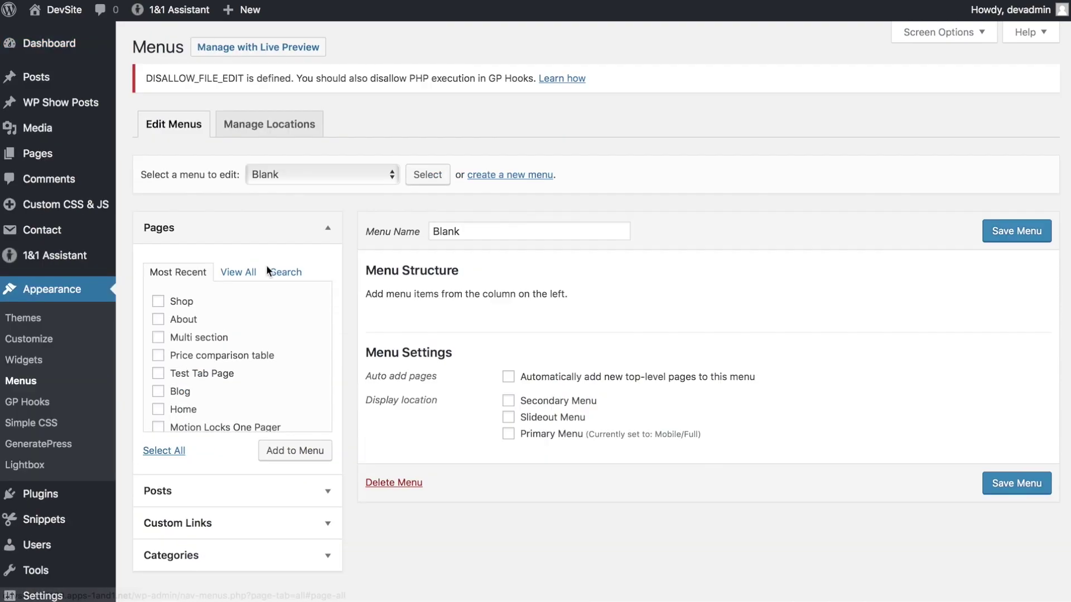
pyautogui.click(290, 174)
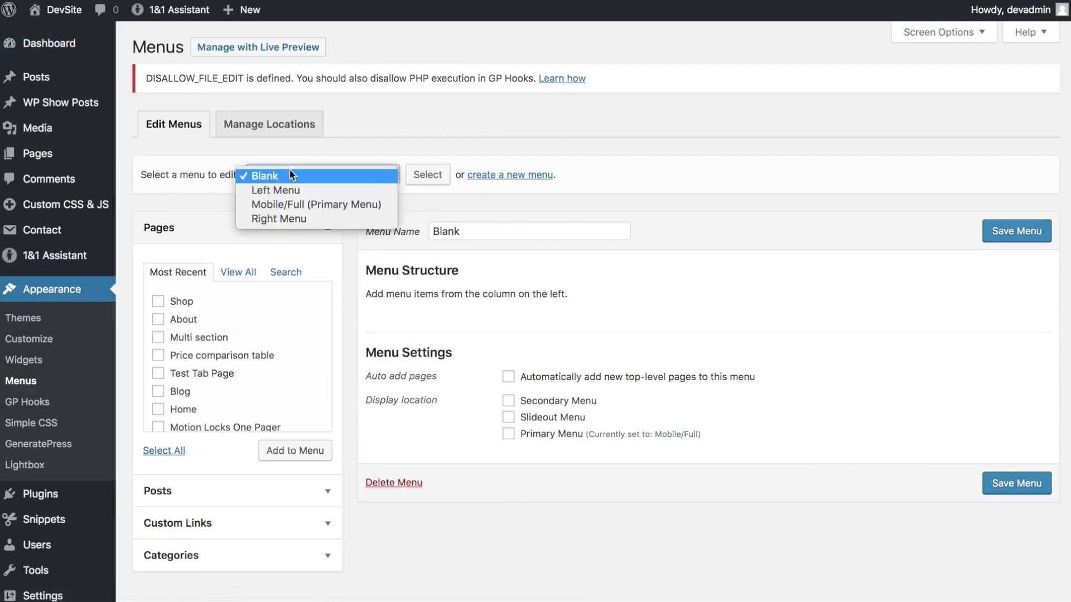
pyautogui.click(290, 175)
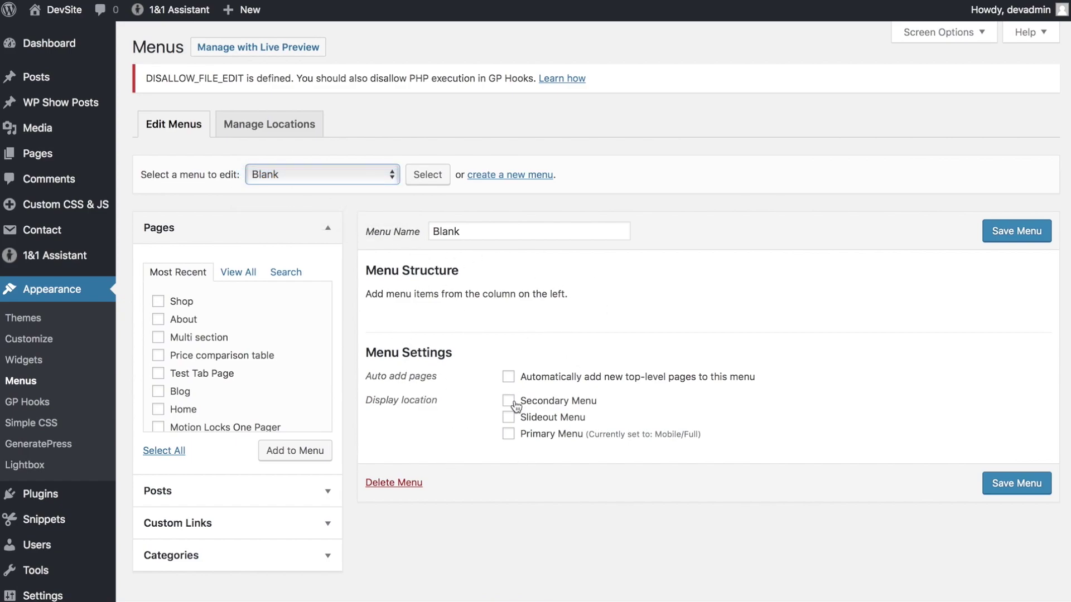
pyautogui.click(293, 176)
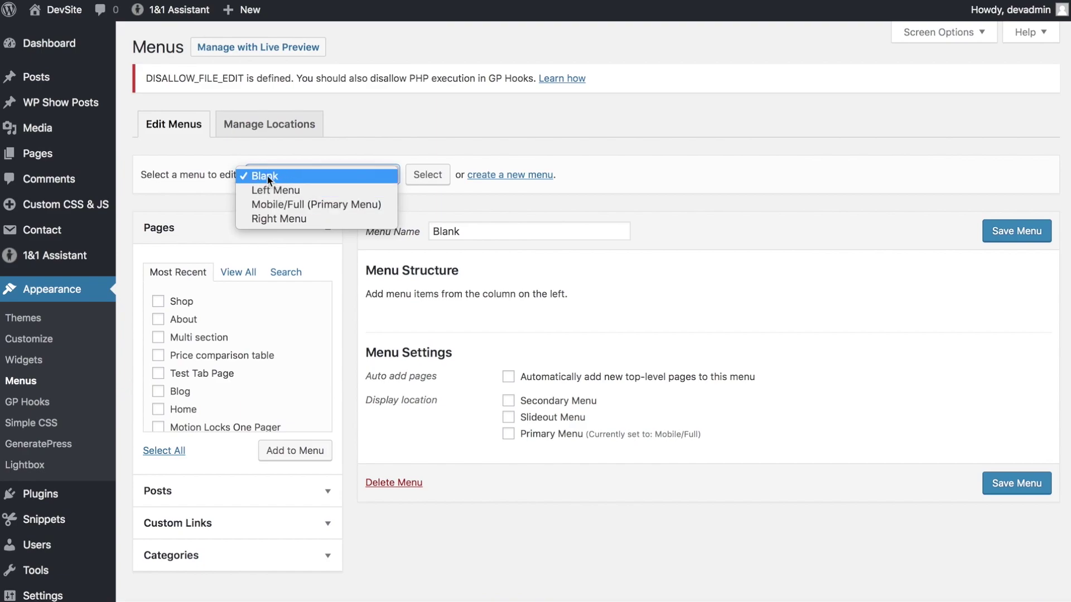
pyautogui.click(411, 123)
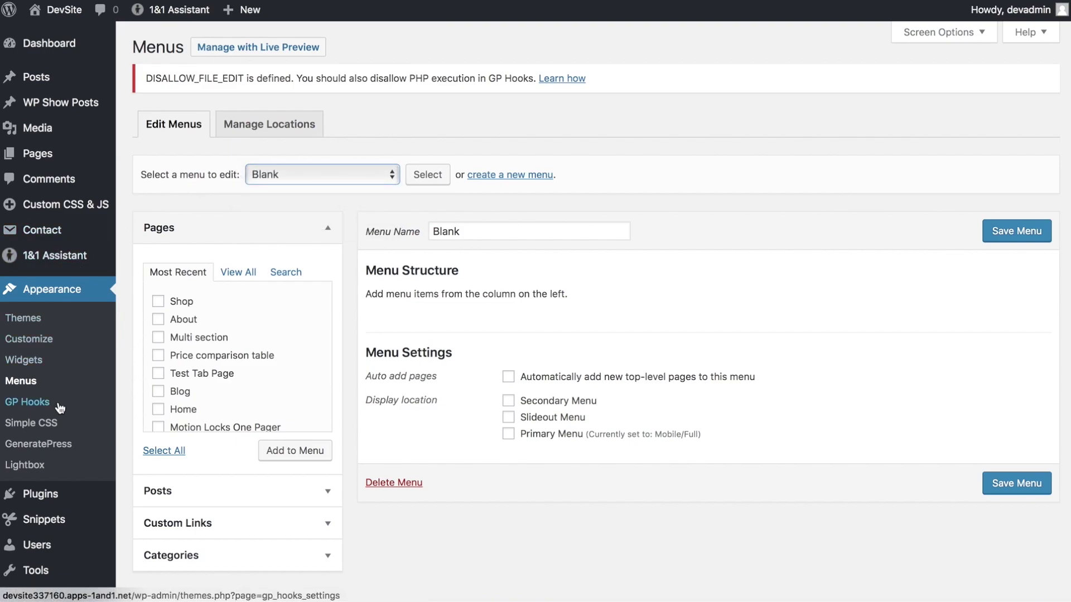
pyautogui.click(37, 498)
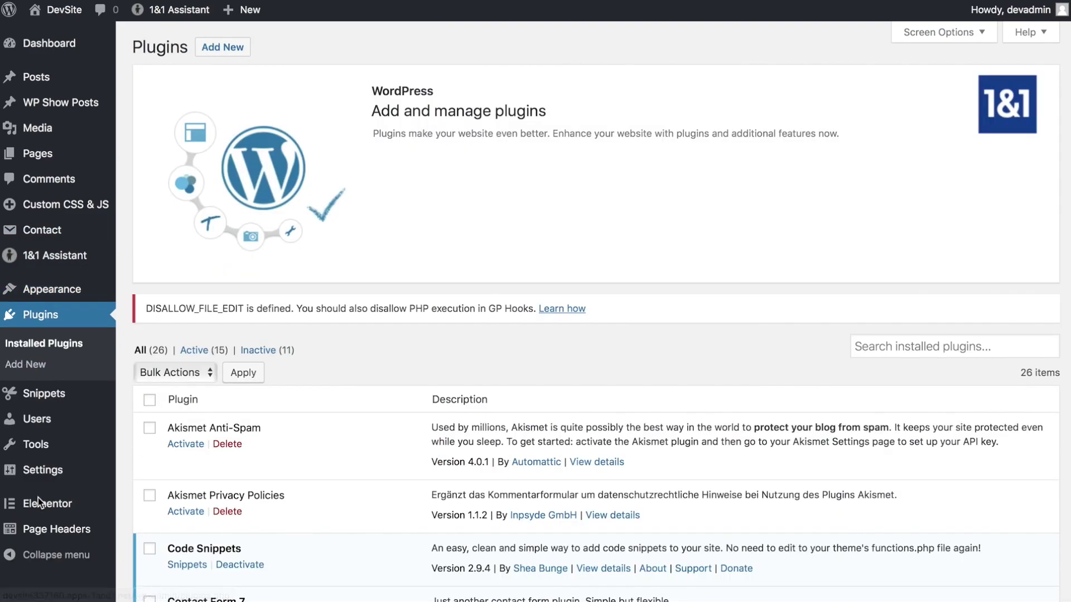
# In Elementor's My Library, select the cloud menu's shortcode [elementor-template id="3128"], then go to All Snippets.
pyautogui.scroll(-2, 277, 493)
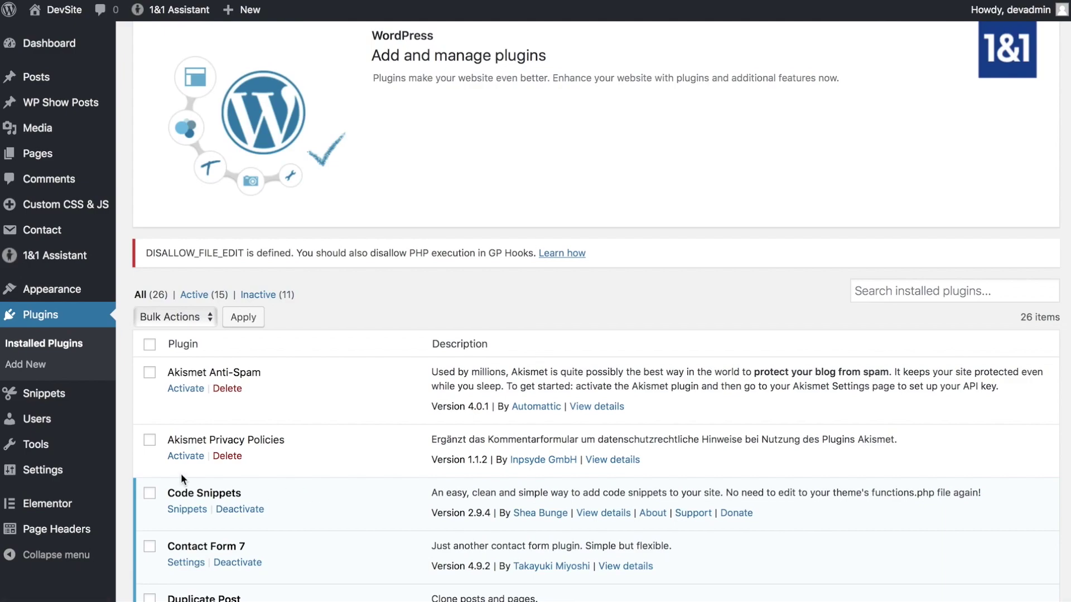
pyautogui.moveTo(42, 400)
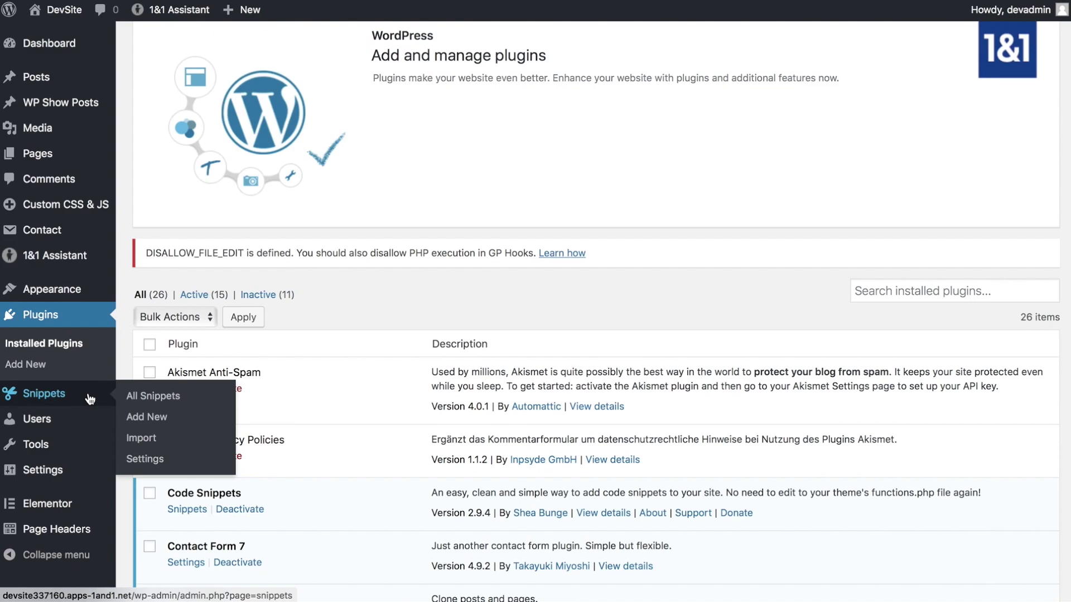
pyautogui.moveTo(55, 511)
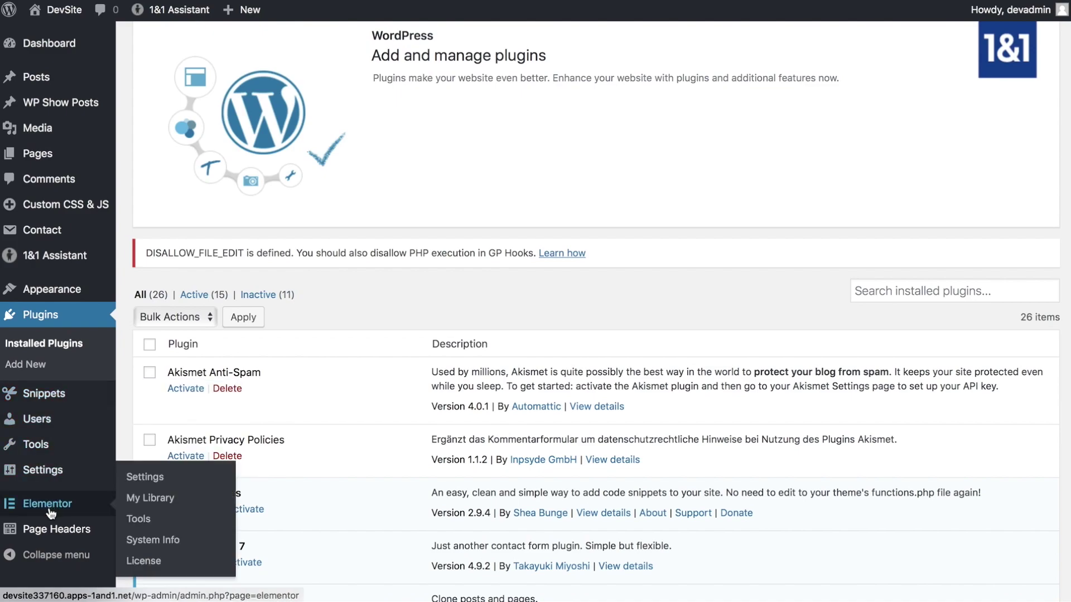
pyautogui.click(145, 499)
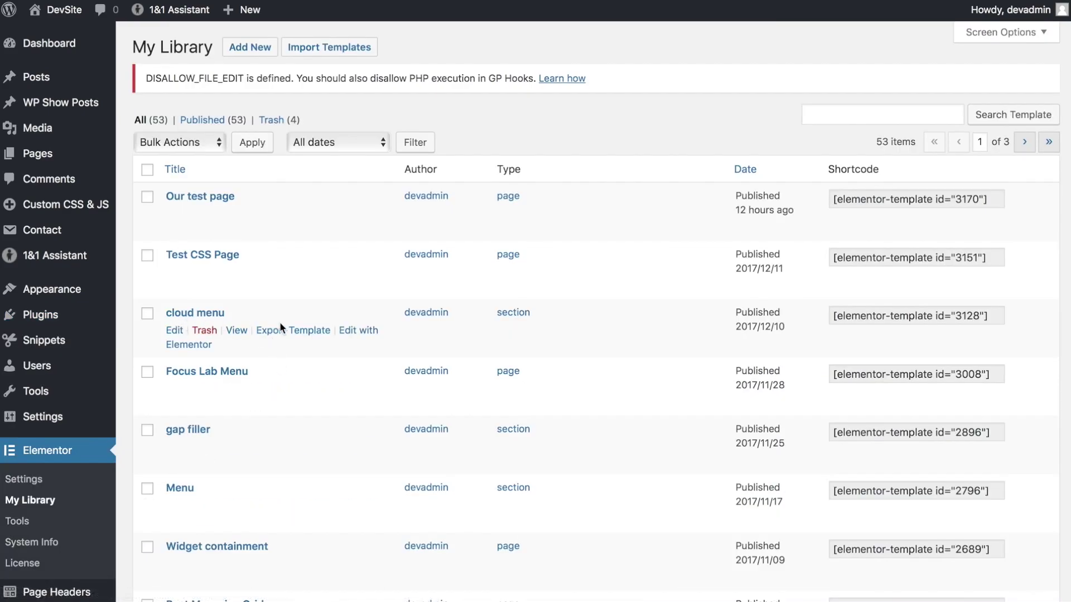
pyautogui.click(855, 314)
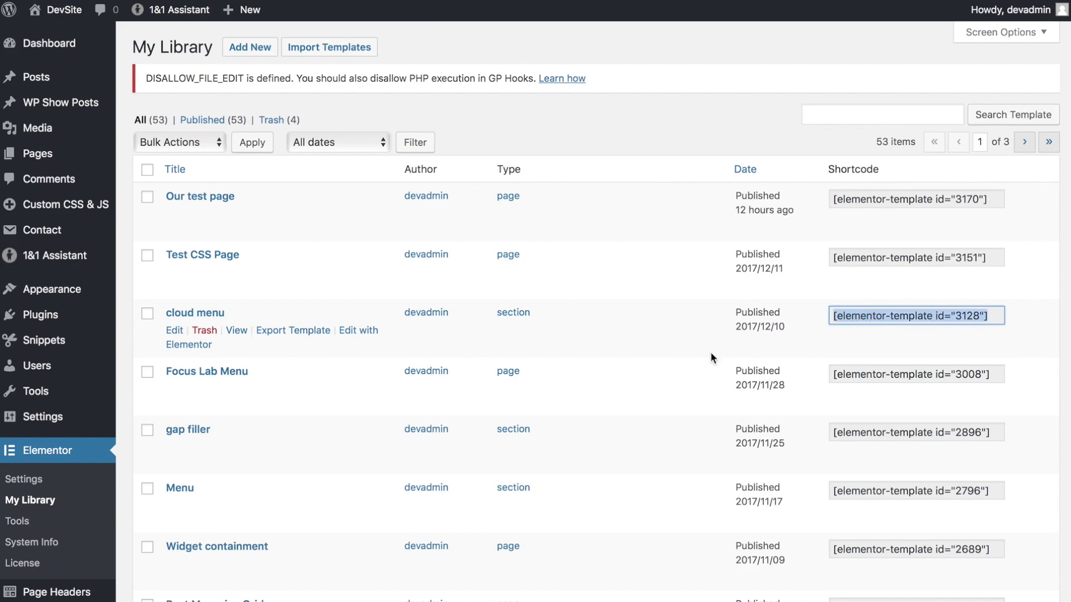
pyautogui.moveTo(44, 345)
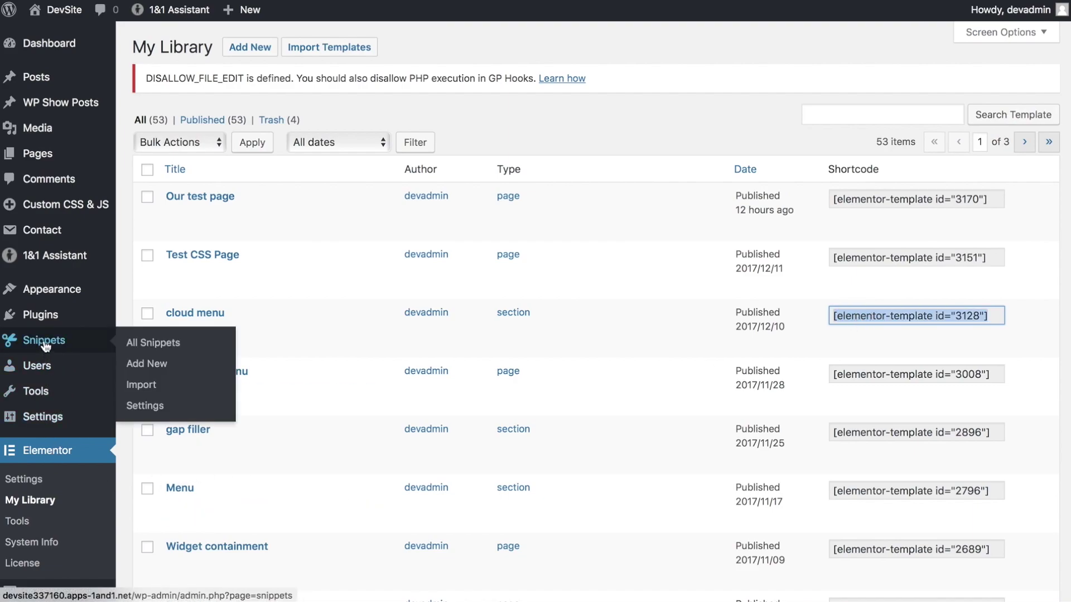
pyautogui.click(152, 343)
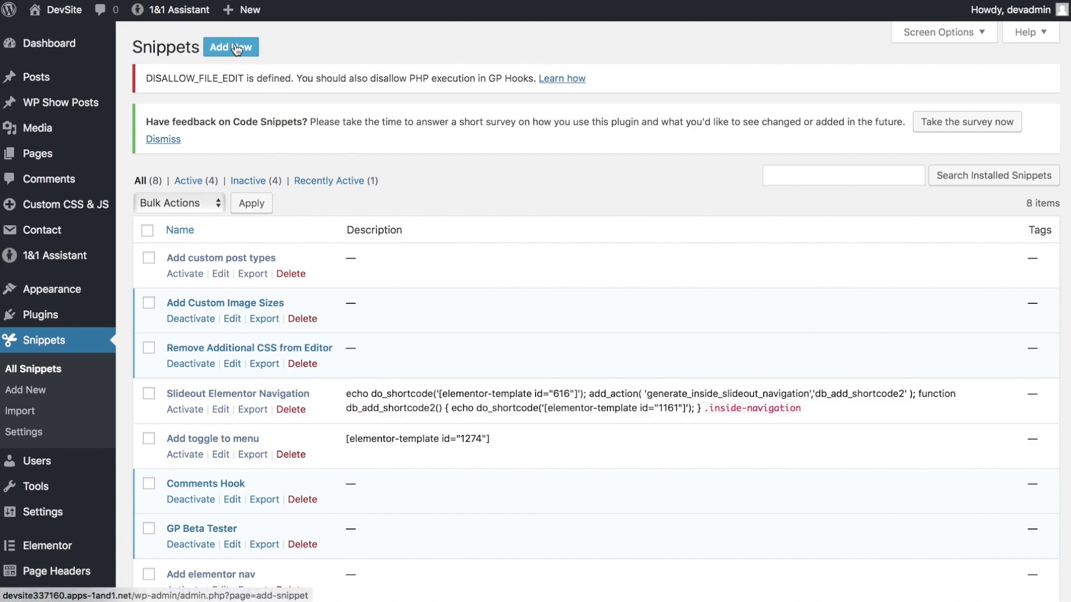
# Inspect the 'Add elementor nav' snippet's line-3 do_shortcode echo of template 3128.
pyautogui.scroll(-3, 226, 329)
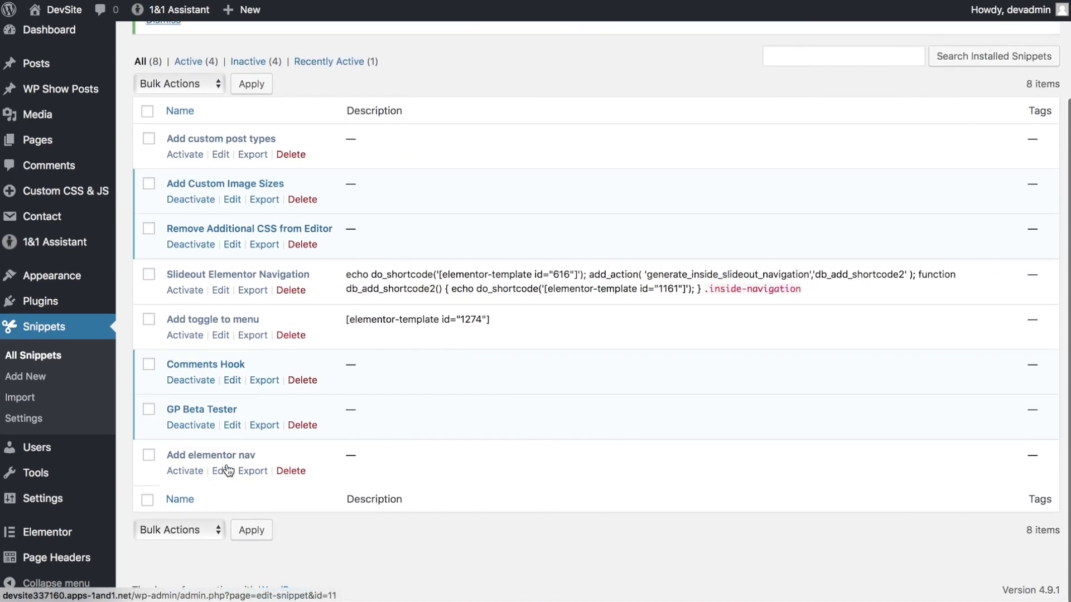
pyautogui.click(226, 472)
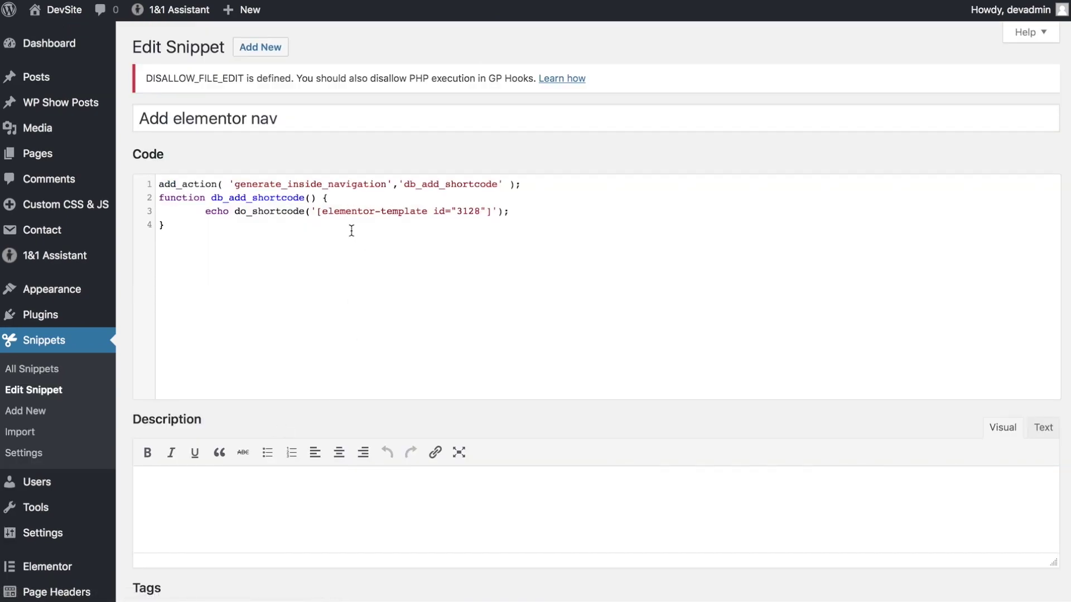
pyautogui.moveTo(205, 212); pyautogui.dragTo(319, 211)
pyautogui.click(318, 211)
pyautogui.moveTo(316, 210); pyautogui.dragTo(491, 217)
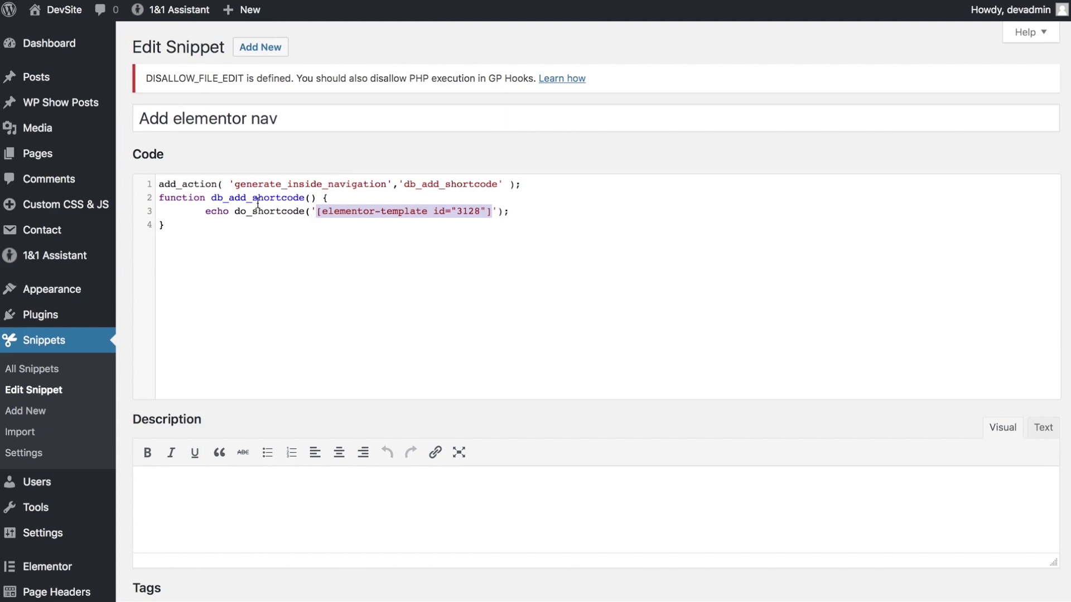
pyautogui.click(202, 226)
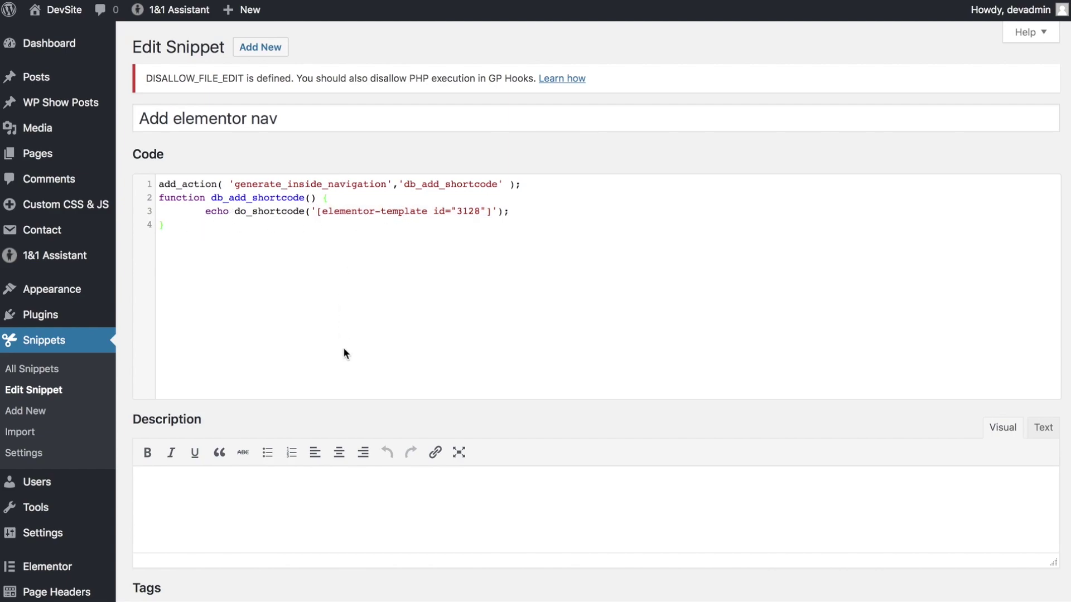
# Save and activate the 'Add elementor nav' snippet.
pyautogui.scroll(-1, 343, 347)
pyautogui.scroll(-4, 324, 361)
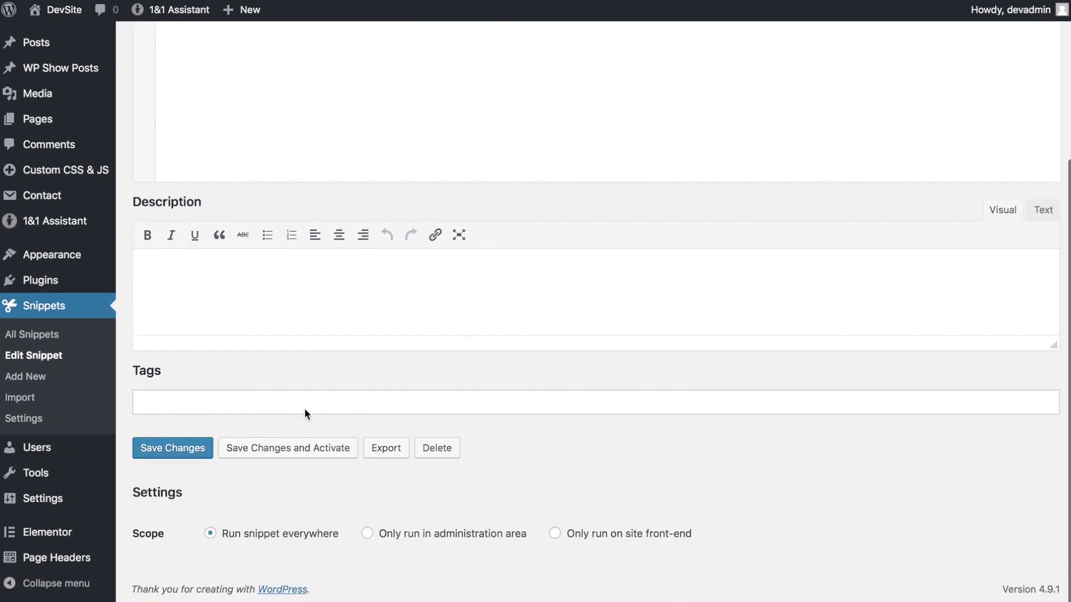
pyautogui.click(288, 447)
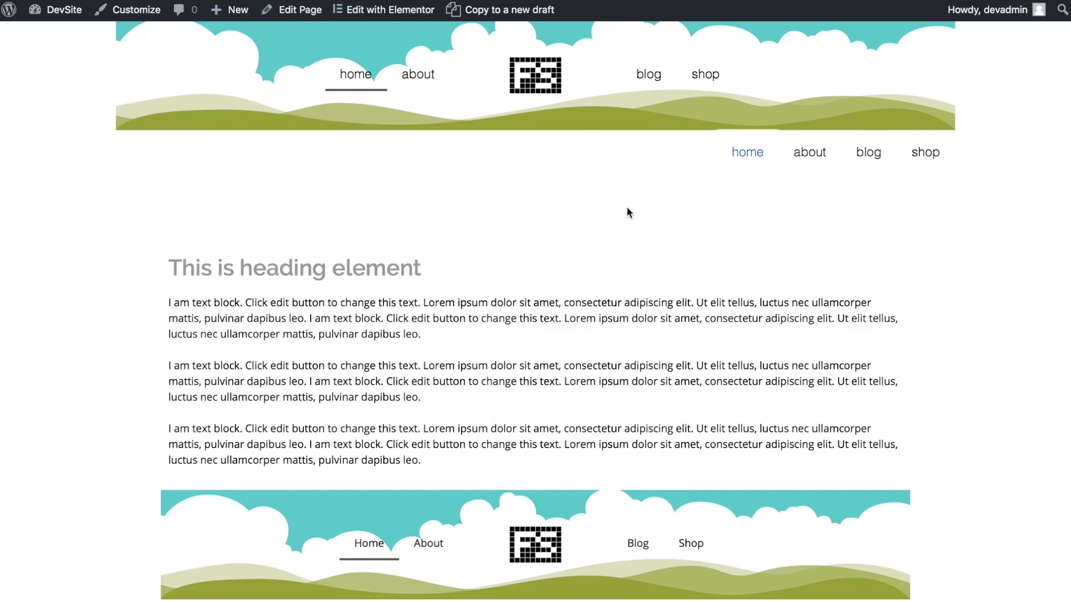
# Scroll the front page to check the cloud header above the home/about/blog/shop links.
pyautogui.scroll(-5, 627, 207)
pyautogui.scroll(-3, 627, 212)
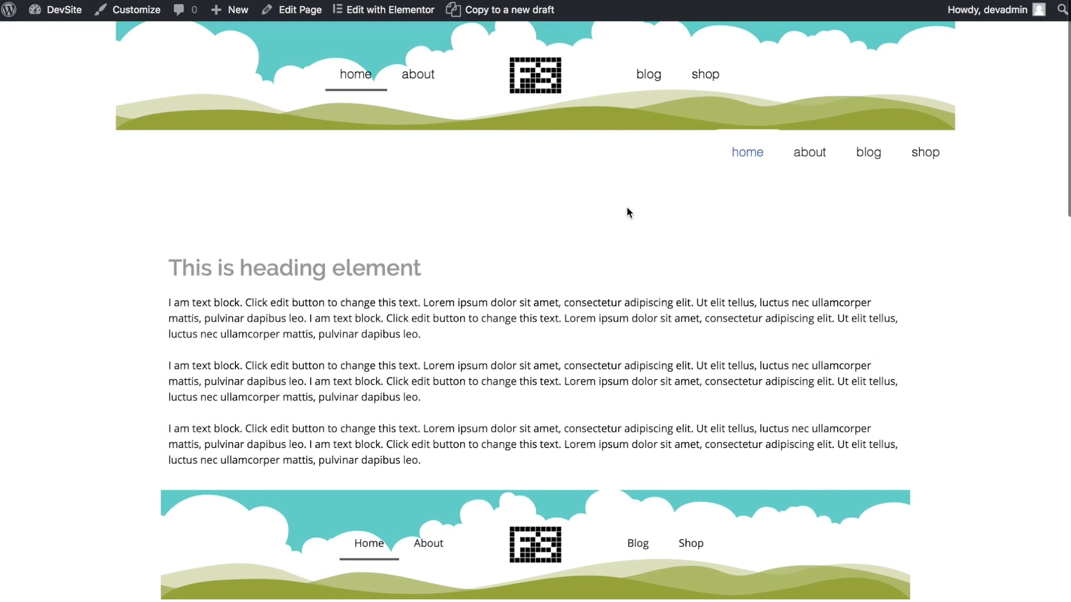
pyautogui.scroll(-3, 627, 211)
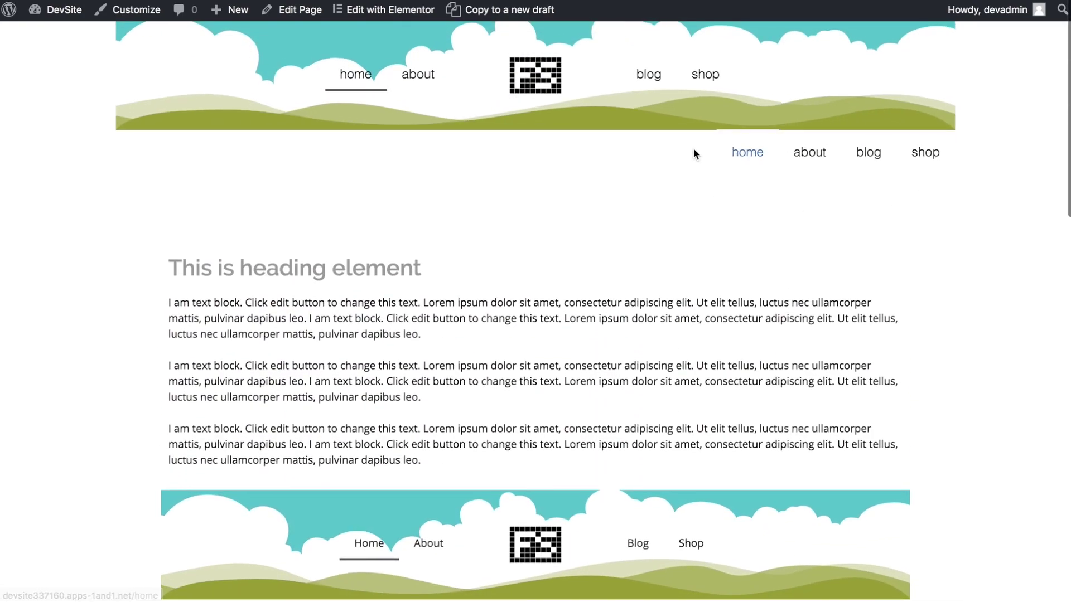
# In the Customizer, assign the empty Blank menu to Primary Menu and publish.
pyautogui.moveTo(28, 13)
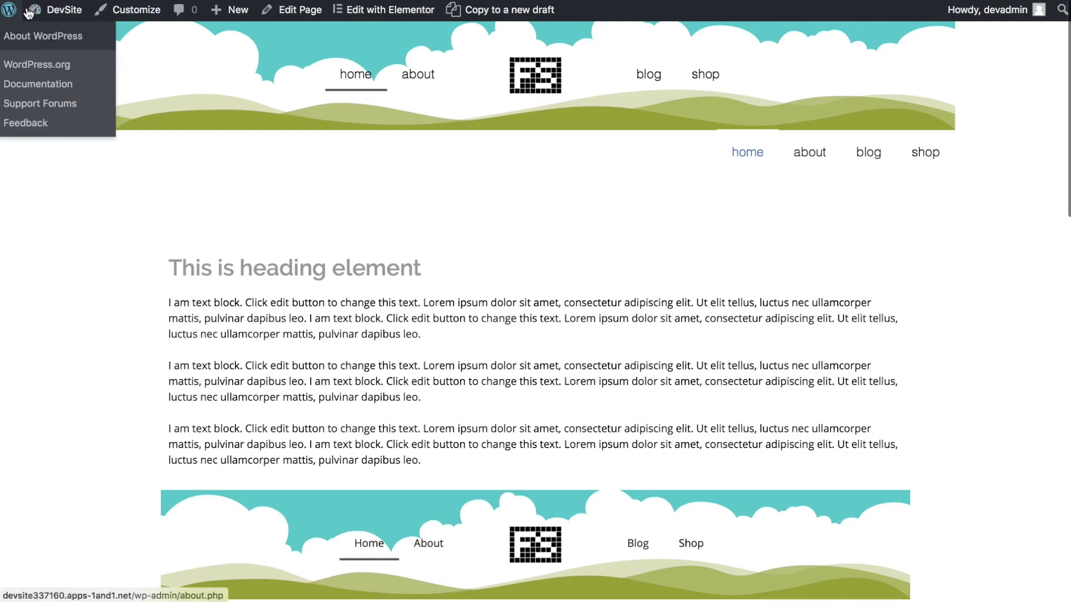
pyautogui.click(128, 10)
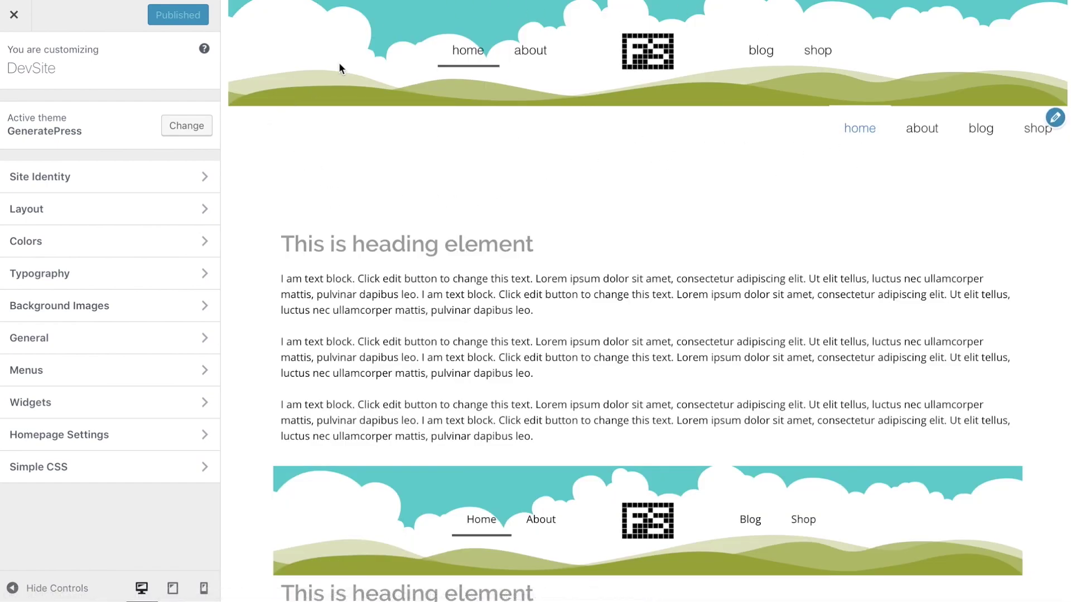
pyautogui.click(88, 373)
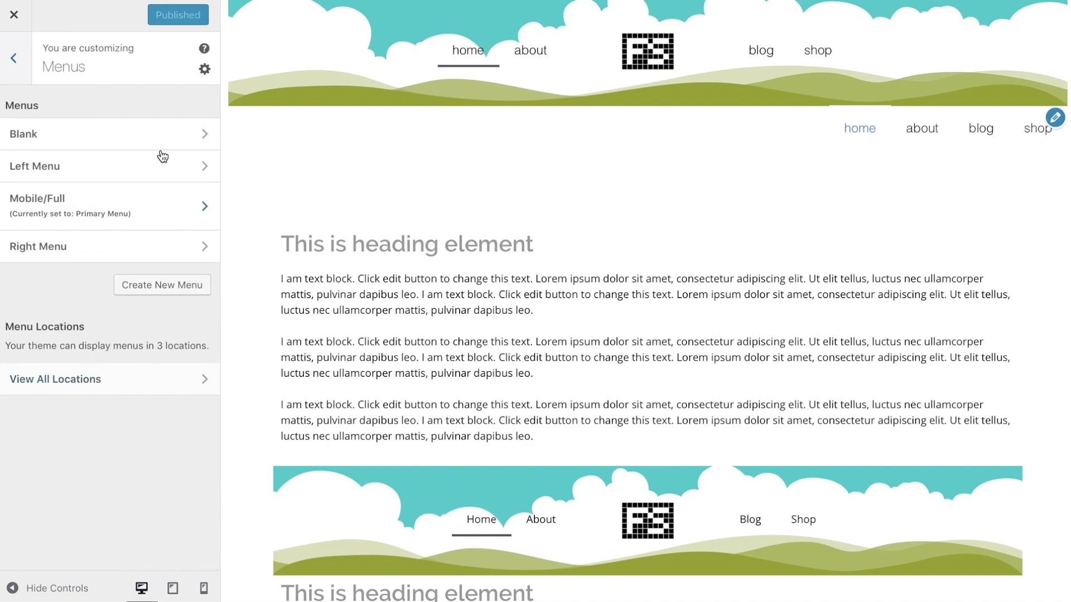
pyautogui.click(101, 140)
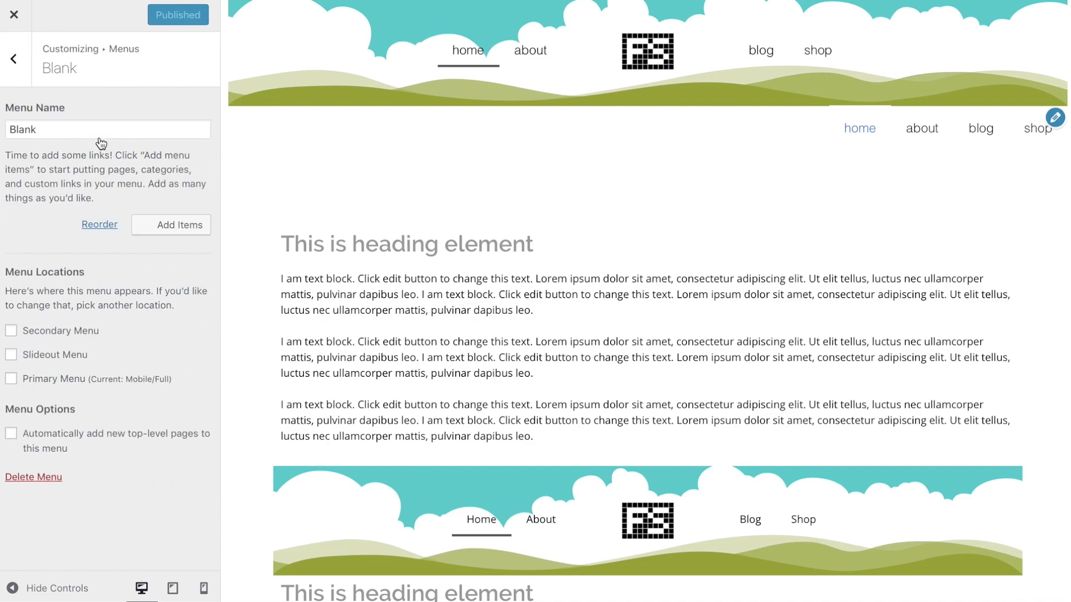
pyautogui.click(11, 380)
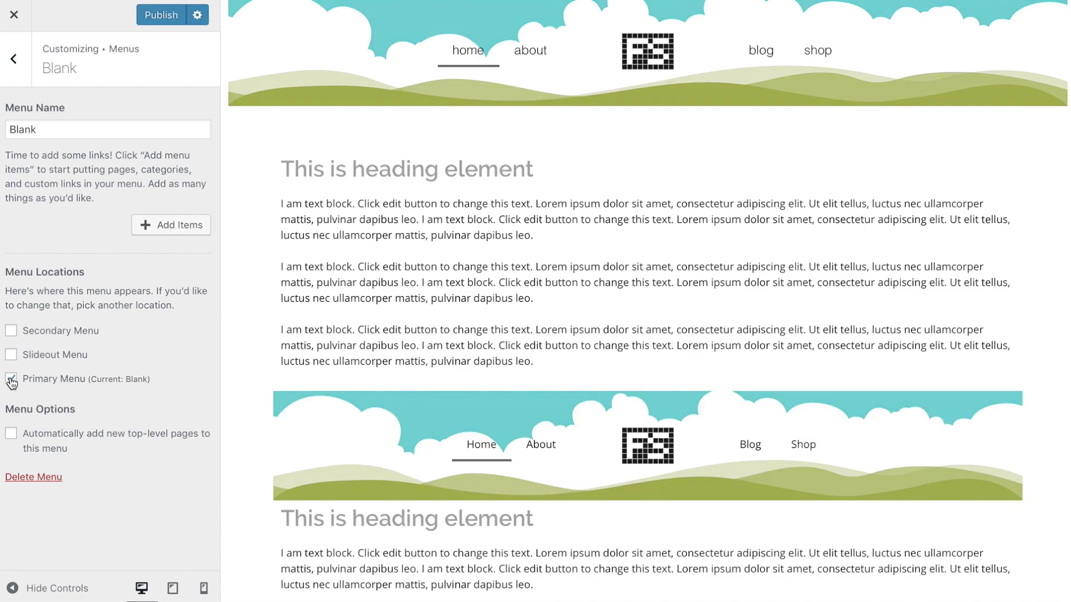
pyautogui.click(160, 15)
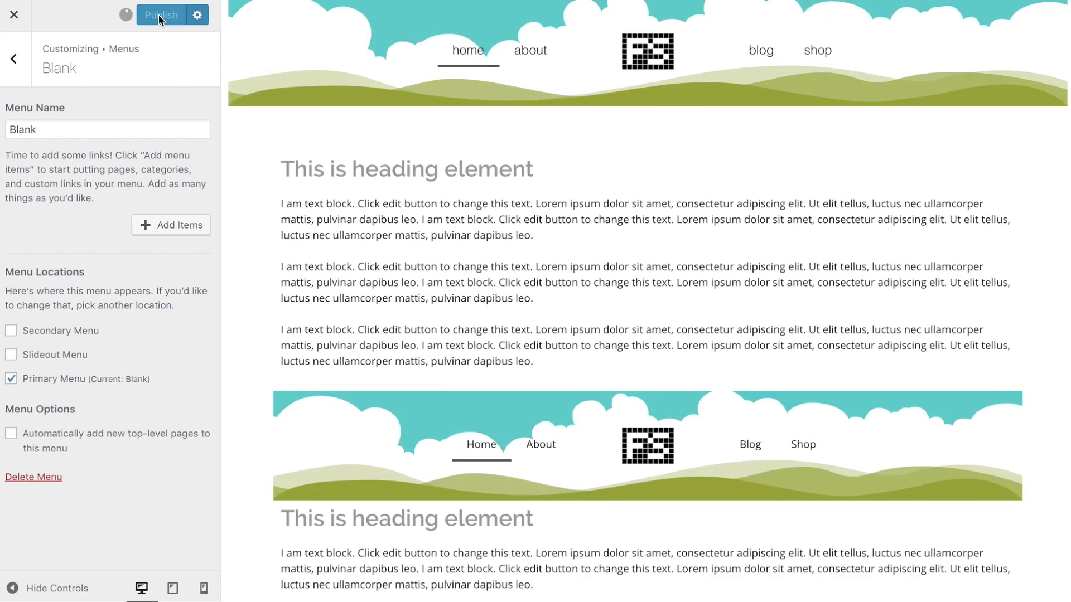
pyautogui.click(15, 16)
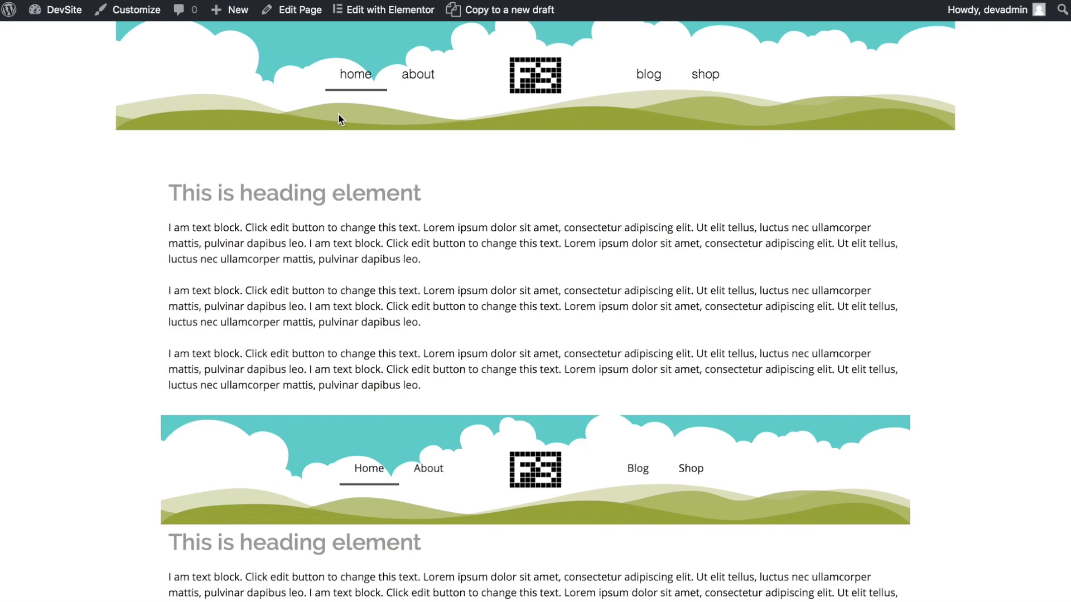
pyautogui.scroll(-15, 339, 114)
pyautogui.scroll(2, 338, 113)
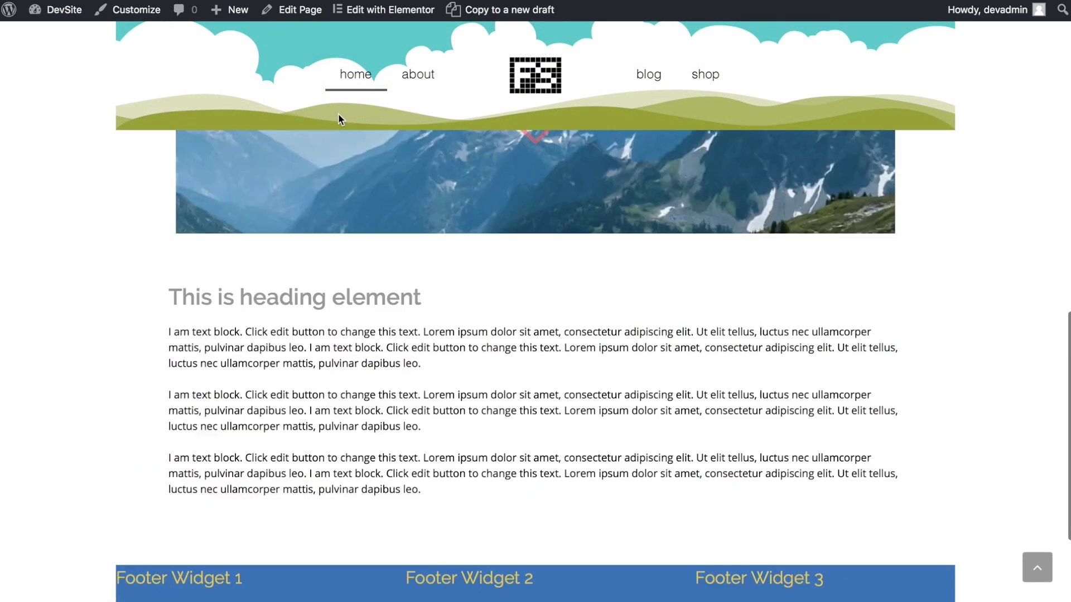
pyautogui.scroll(-3, 338, 112)
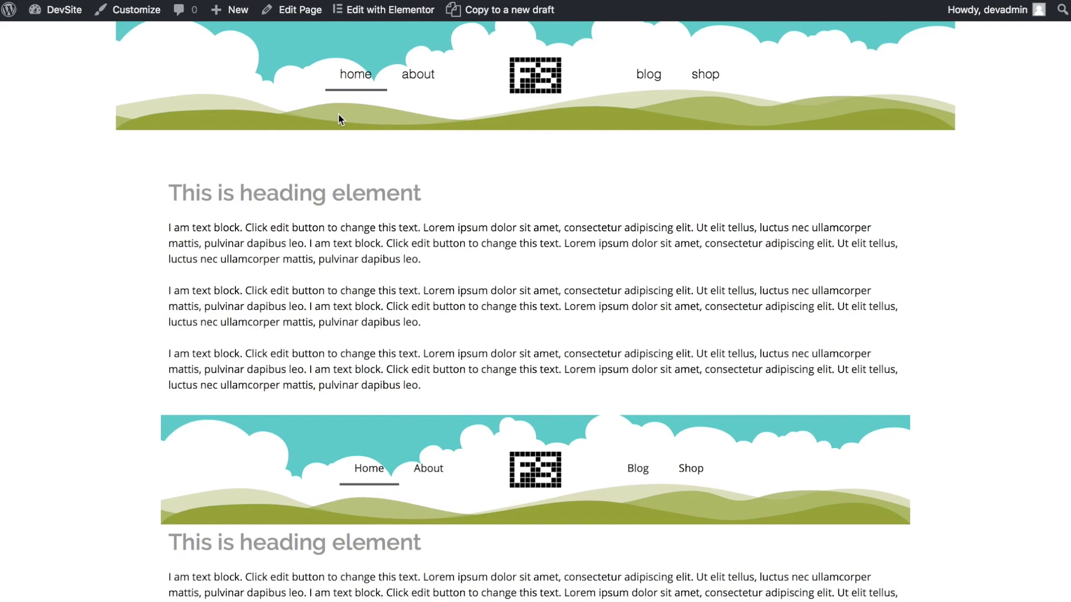
pyautogui.scroll(-15, 338, 112)
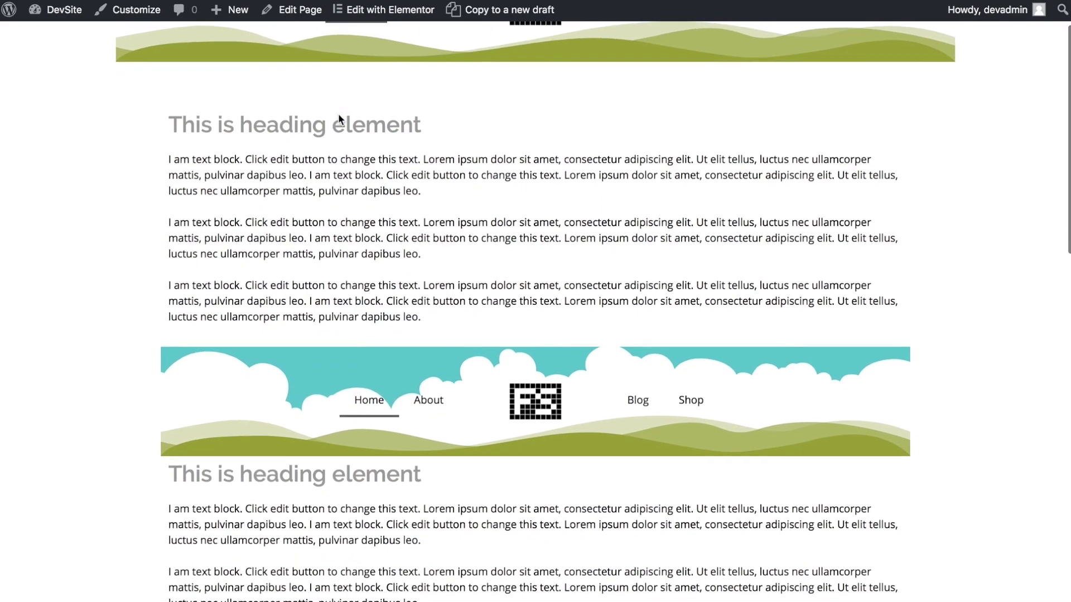
pyautogui.scroll(-12, 338, 113)
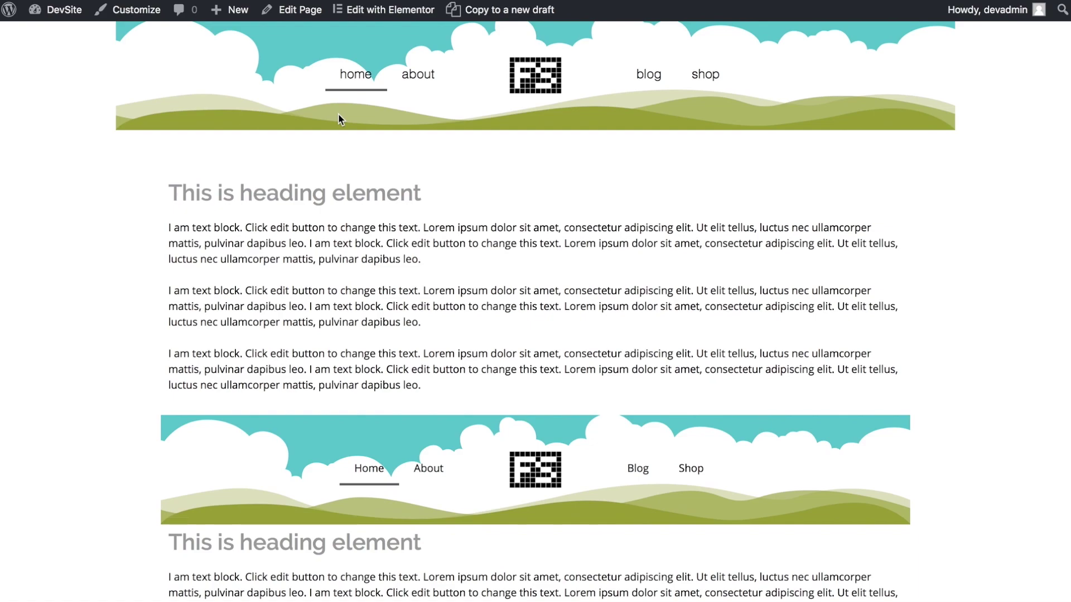
pyautogui.scroll(-12, 366, 214)
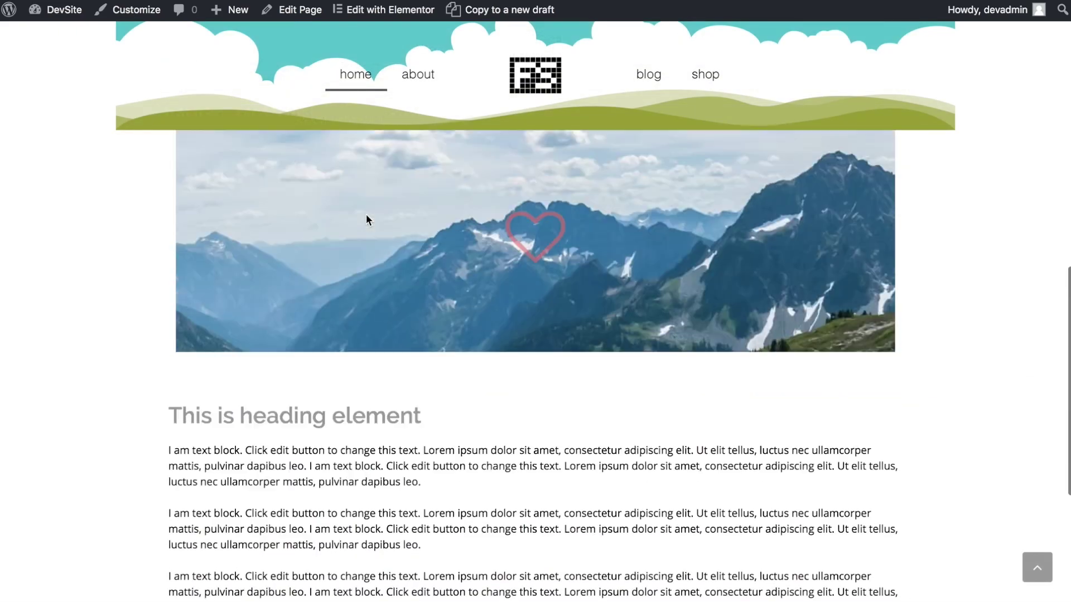
pyautogui.scroll(-4, 366, 213)
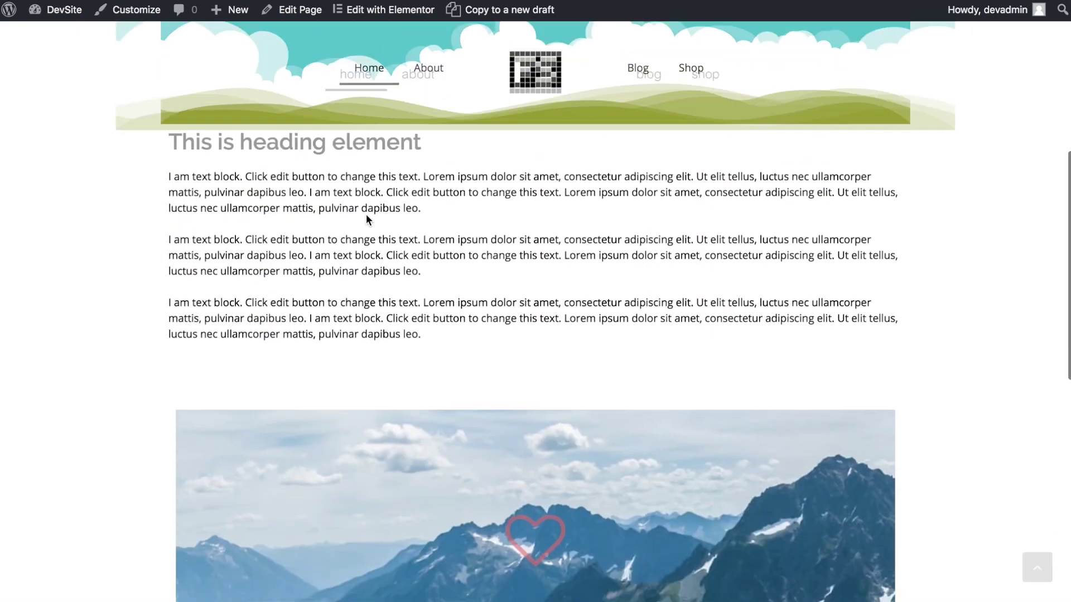
pyautogui.scroll(-10, 365, 214)
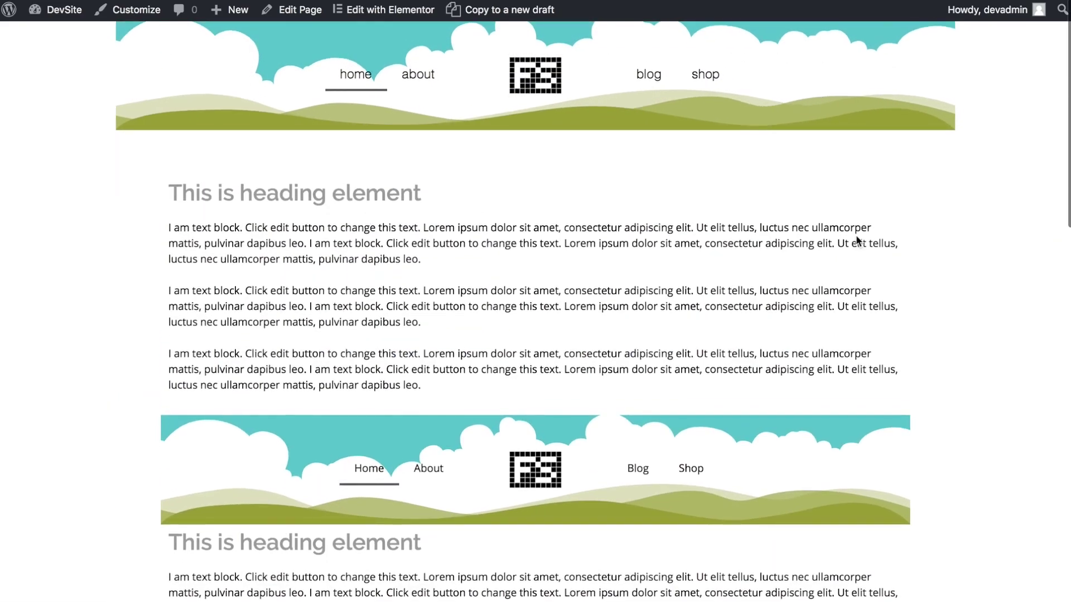